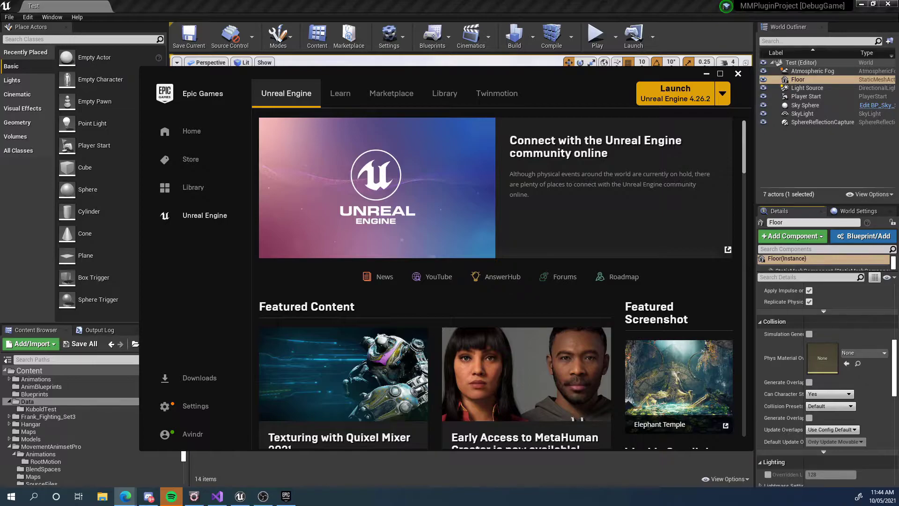
Switch to the Motion Symphony wiki in the browser and view the Installing the Plugin and Support and Bug Reports pages.
key(alt+Tab)
double_click(673, 111)
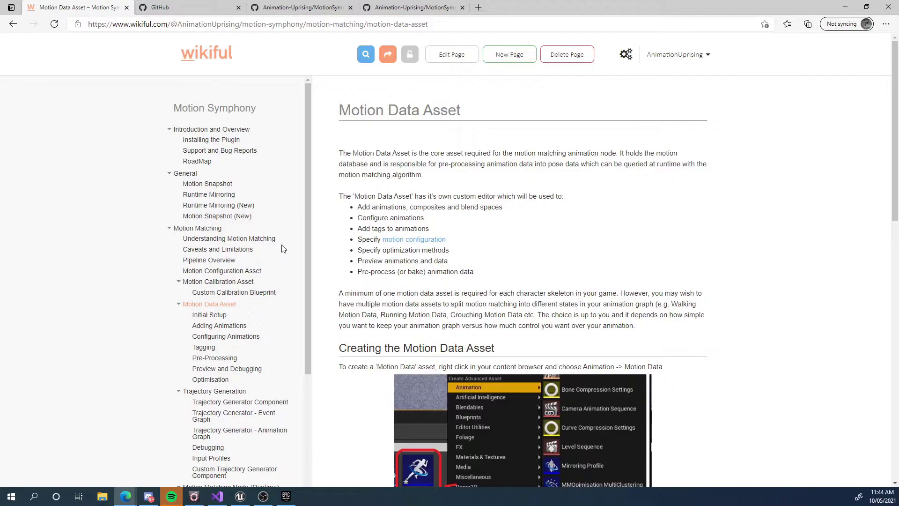
scroll(285, 249, down, 5)
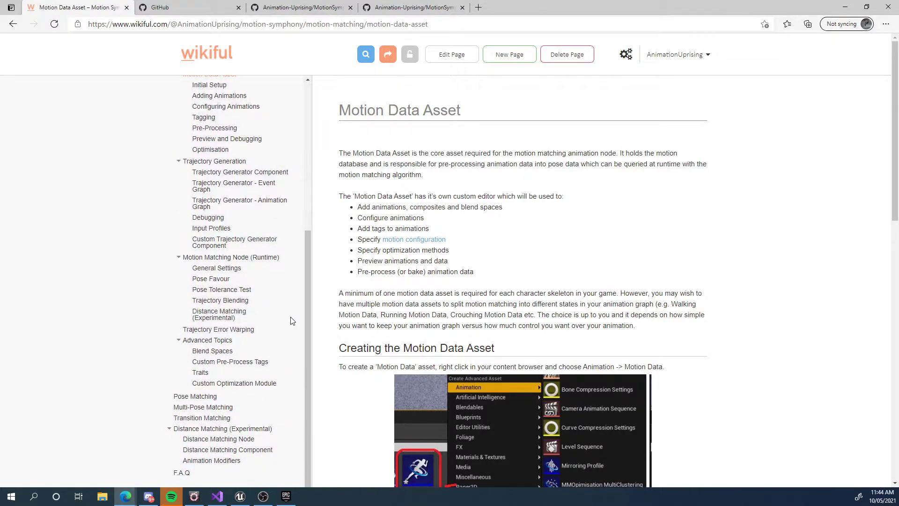
scroll(235, 371, up, 5)
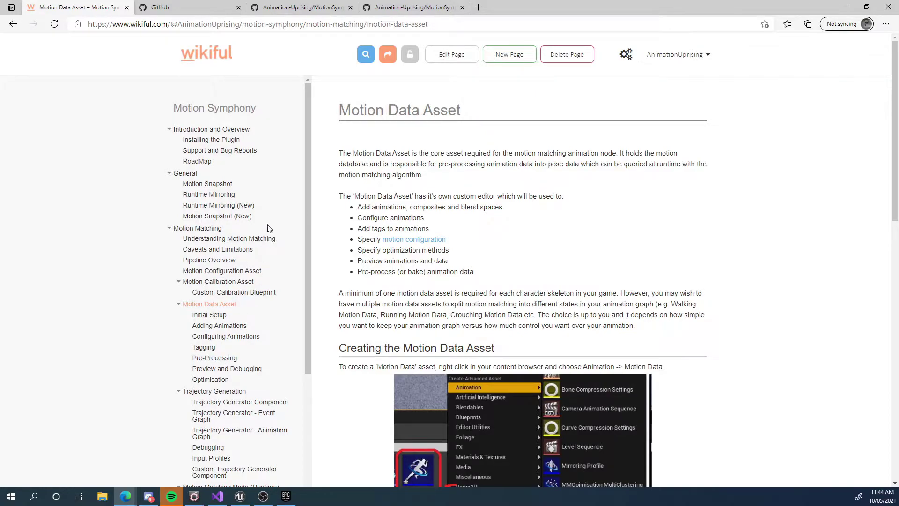
click(215, 142)
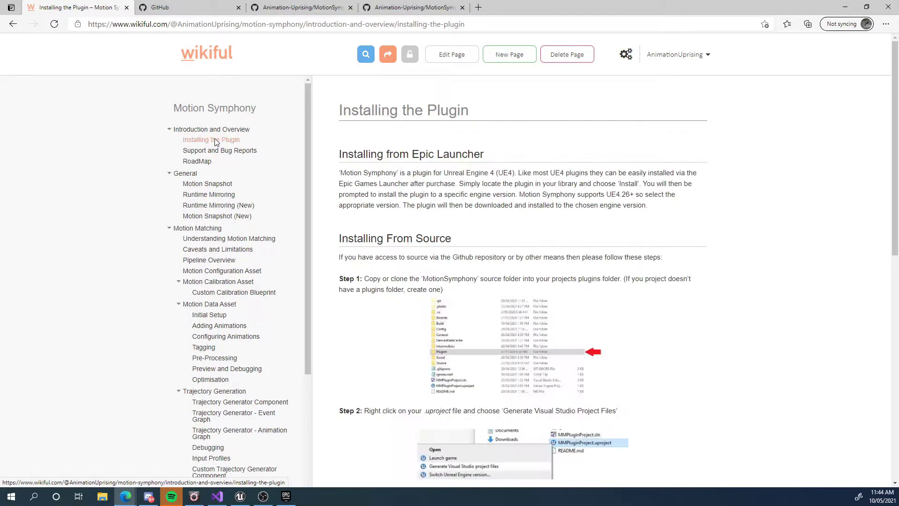
click(220, 153)
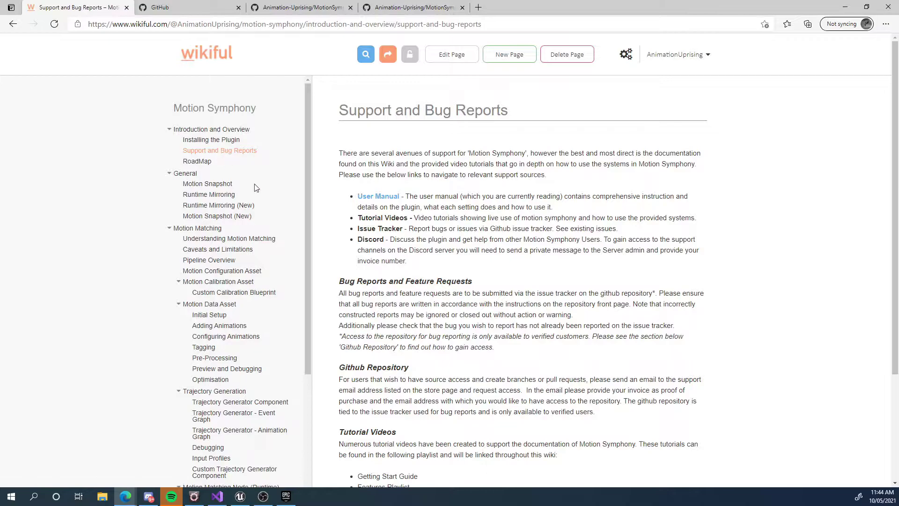
Open the Understanding Motion Matching page and read its sections on the underlying concept, the motion database and poses.
click(210, 239)
scroll(549, 263, down, 20)
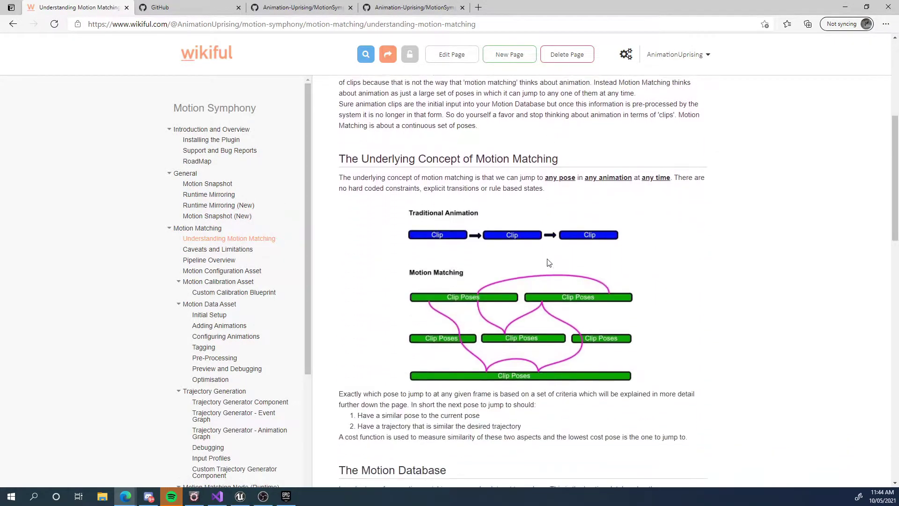
scroll(785, 260, down, 3)
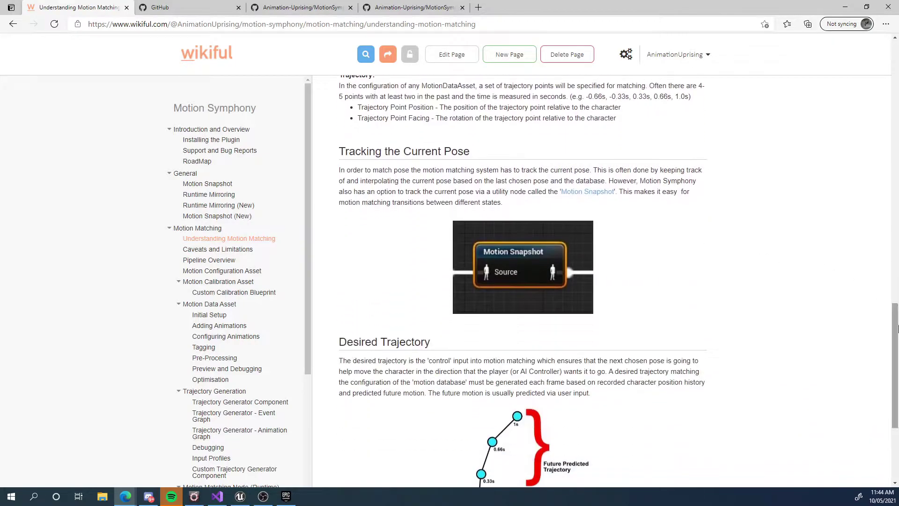
drag(897, 332, 888, 226)
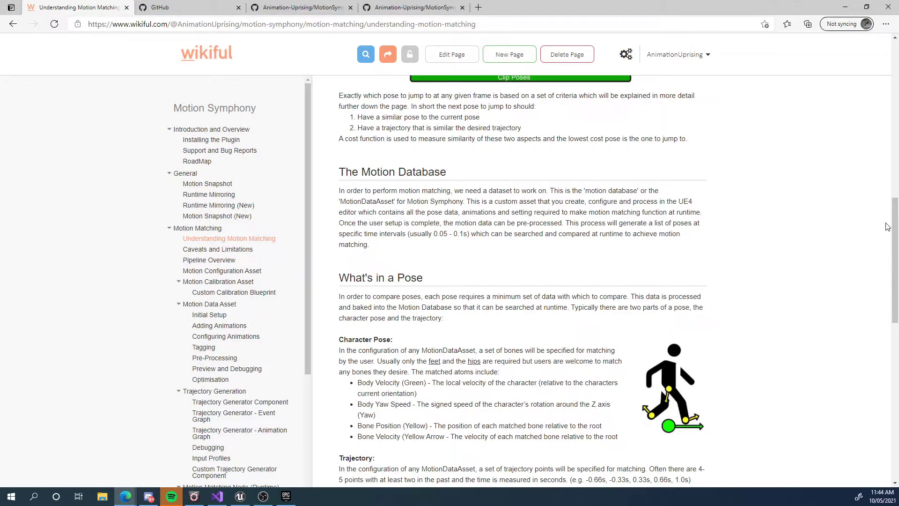
scroll(632, 266, up, 7)
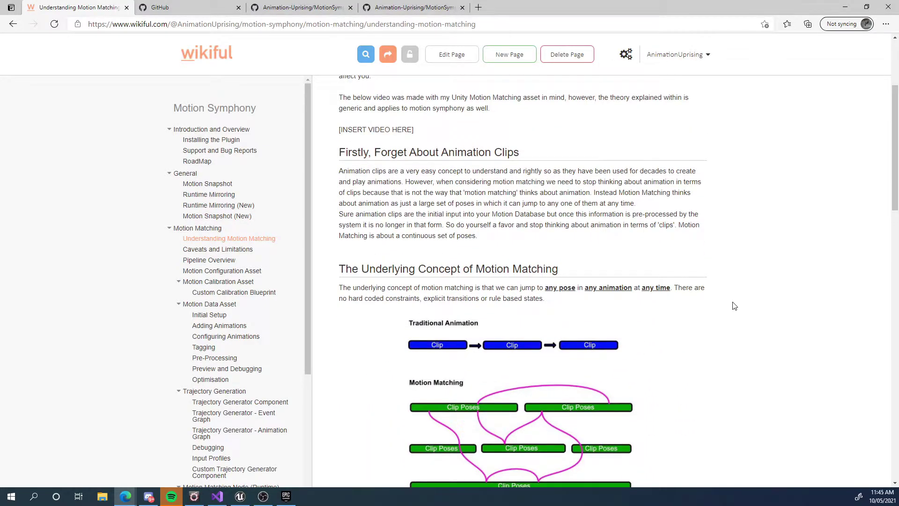
scroll(735, 306, down, 4)
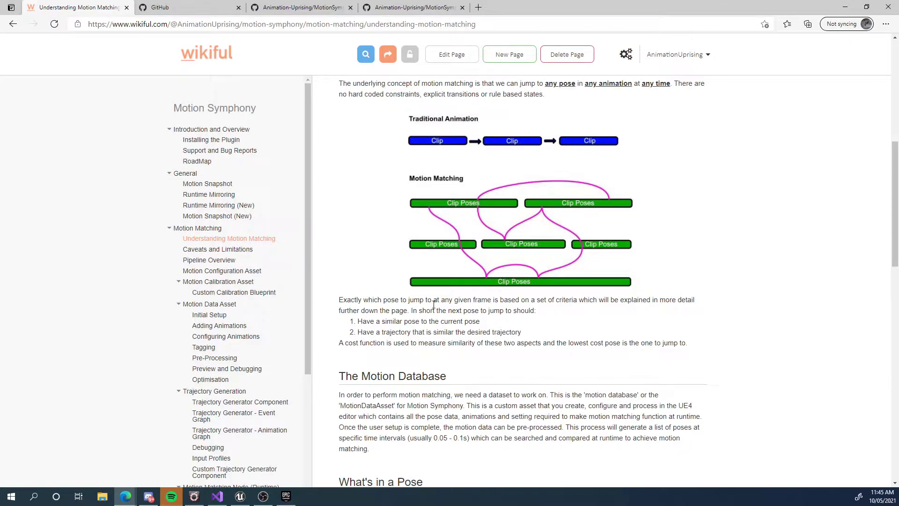
scroll(519, 385, down, 4)
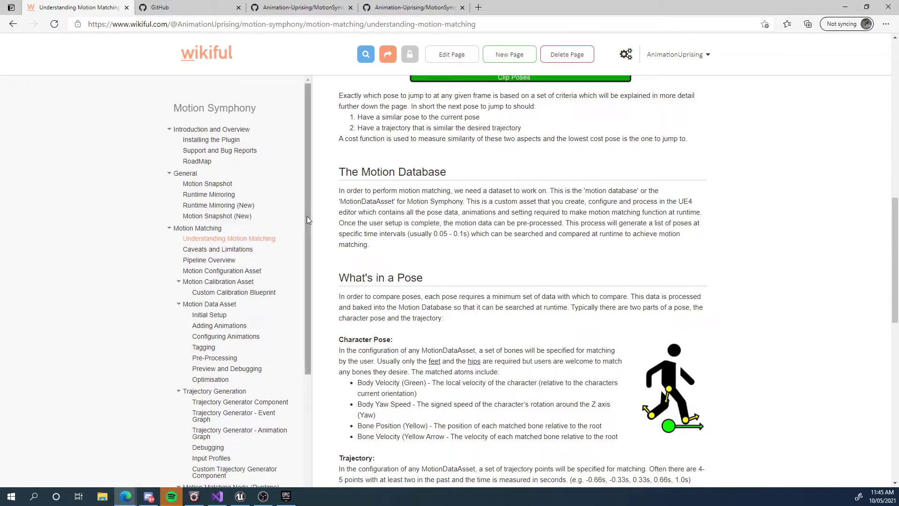
Open the wiki's F.A.Q page and read through its questions on locomotion, quadrupeds, usable animations and machine learning.
drag(308, 215, 308, 243)
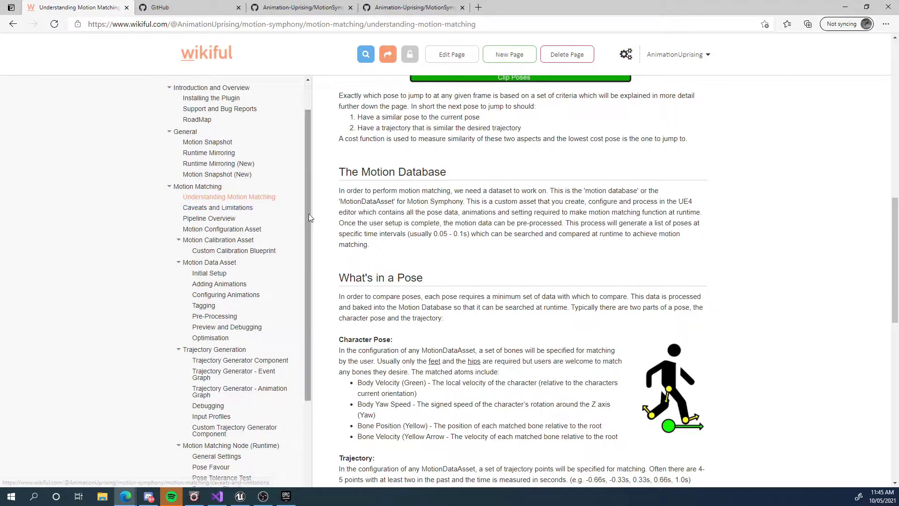
drag(309, 213, 308, 225)
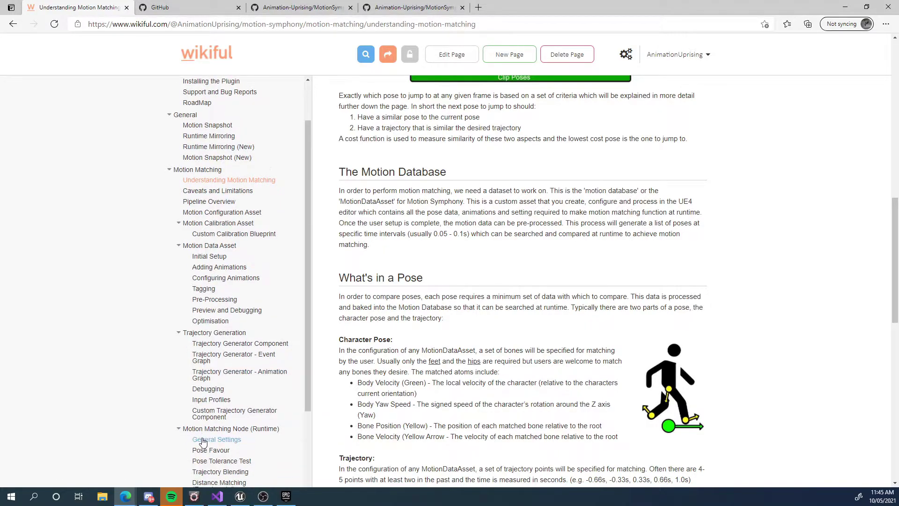
drag(307, 261, 309, 370)
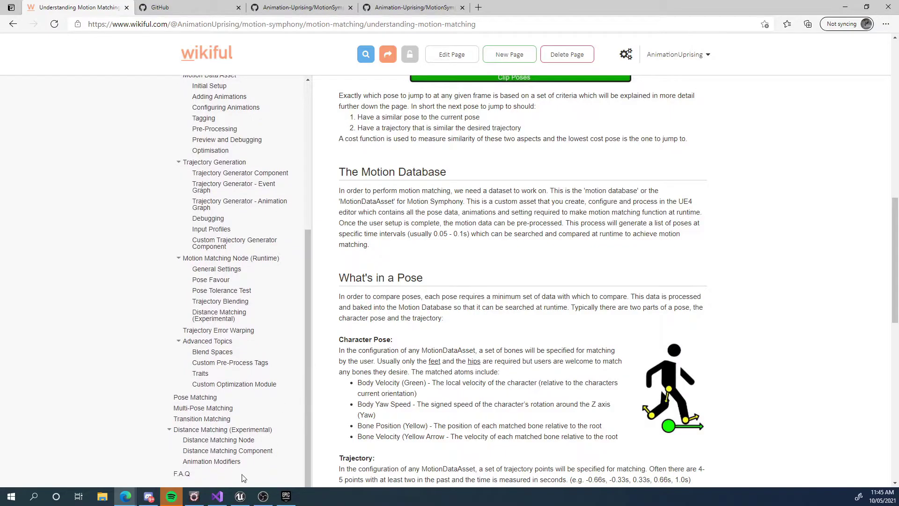
click(188, 475)
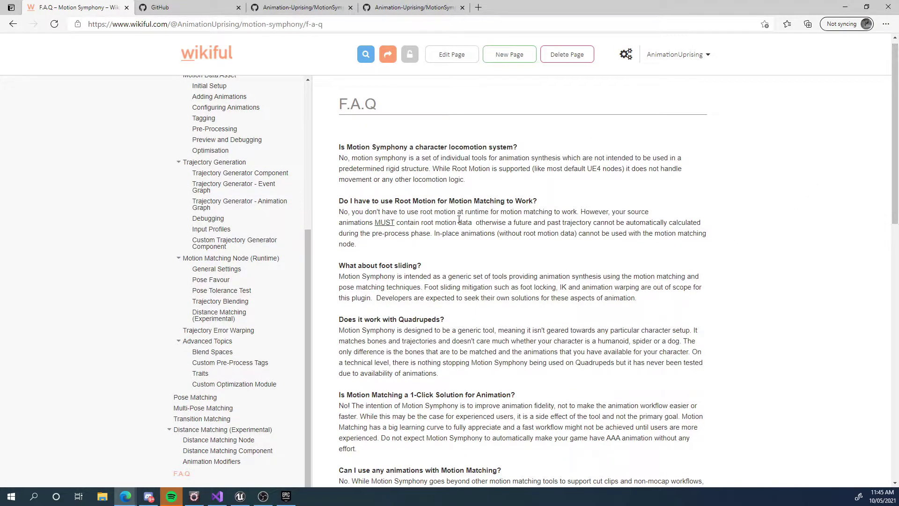
drag(345, 154, 536, 155)
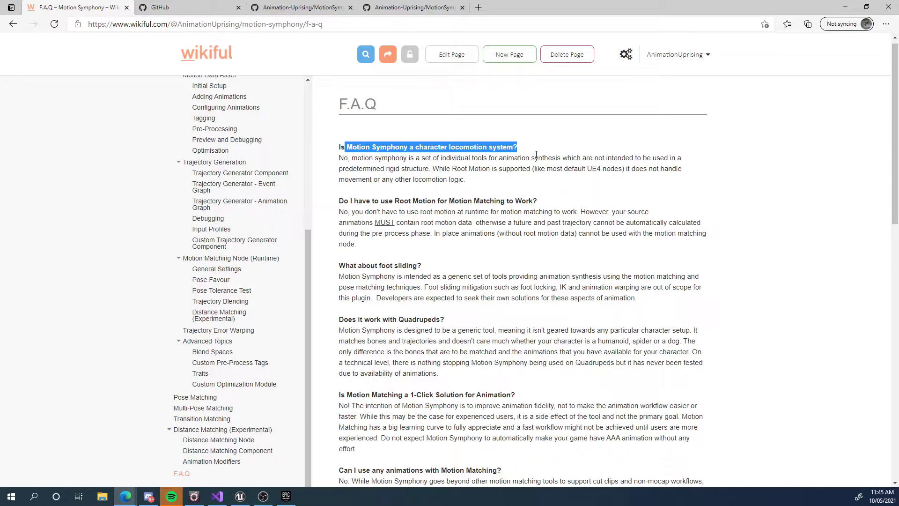
scroll(521, 199, down, 2)
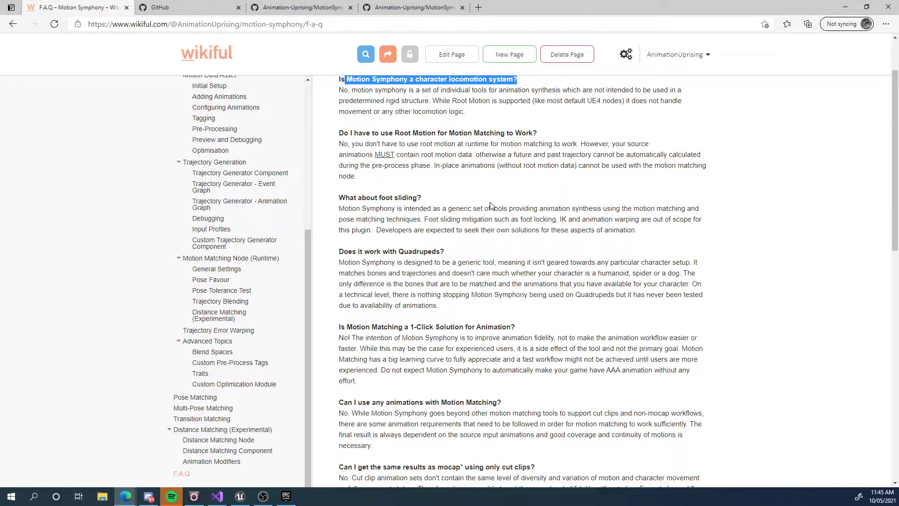
drag(470, 255, 335, 255)
scroll(504, 230, down, 2)
scroll(512, 232, down, 3)
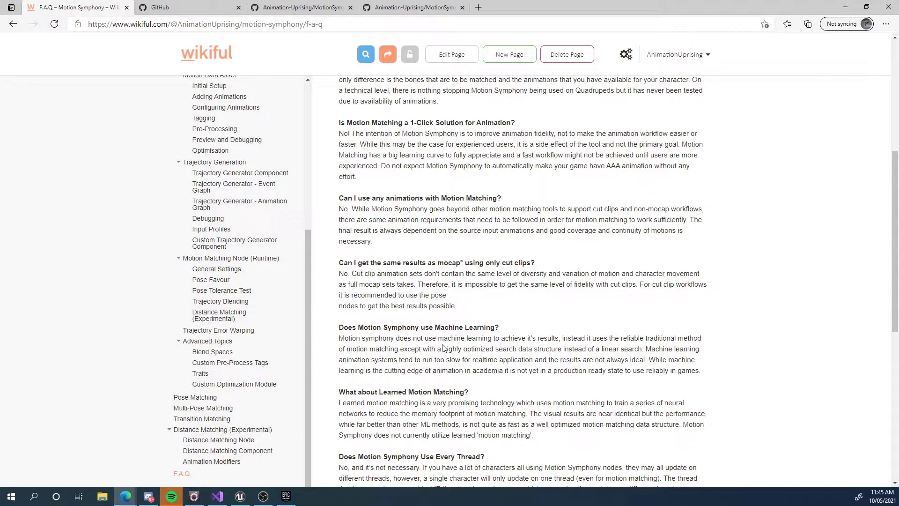
scroll(442, 348, down, 2)
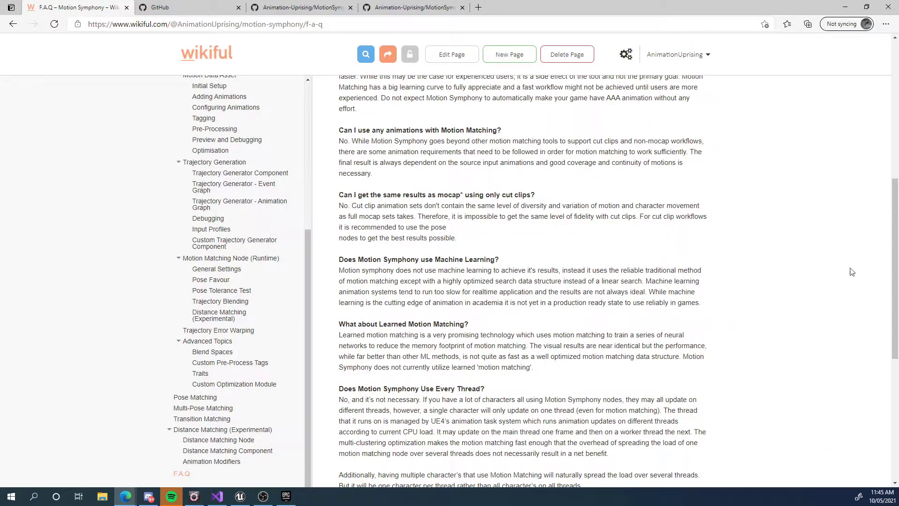
scroll(494, 95, up, 6)
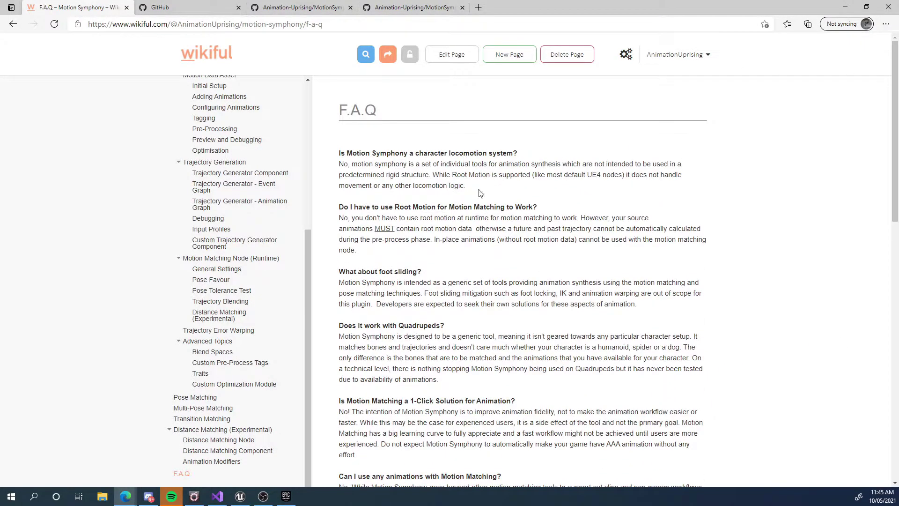
View the README of the MotionSymphony_ExampleProject repository on GitHub and close that page.
click(437, 9)
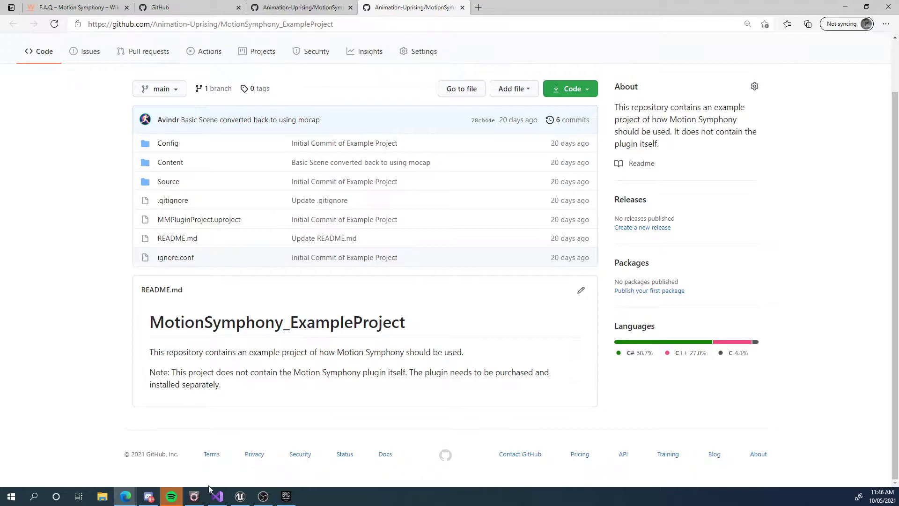
drag(387, 389, 275, 371)
click(276, 373)
click(463, 8)
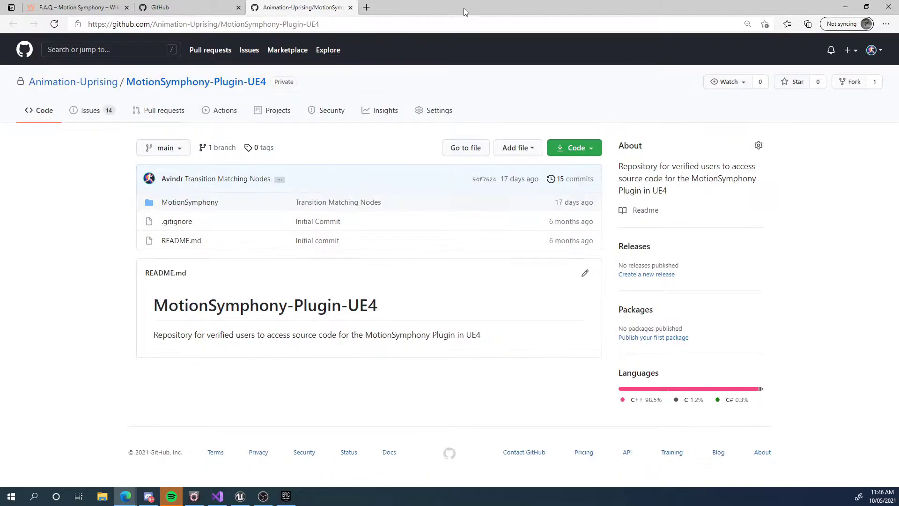
Read the README of the MotionSymphony-Plugin-UE4 repository, close its page and return to the start of the wiki's contents list.
drag(494, 345, 218, 306)
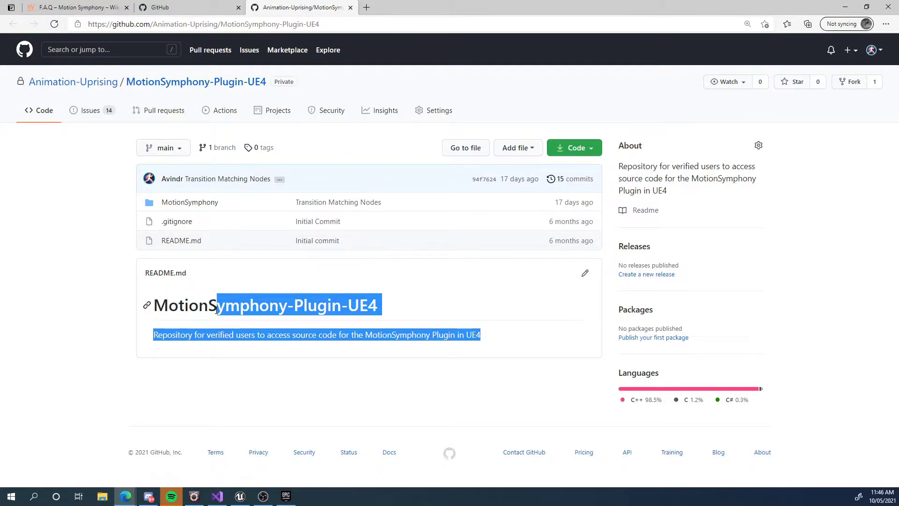
click(231, 307)
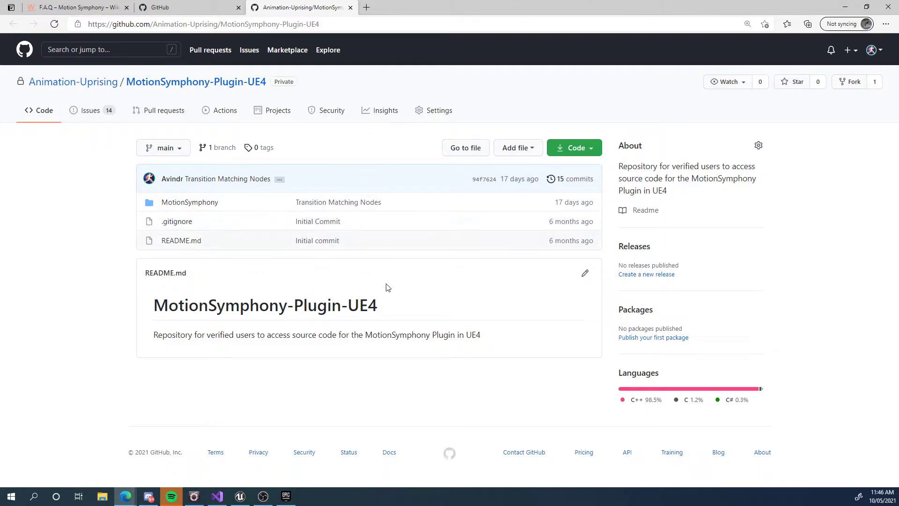
drag(379, 313, 152, 320)
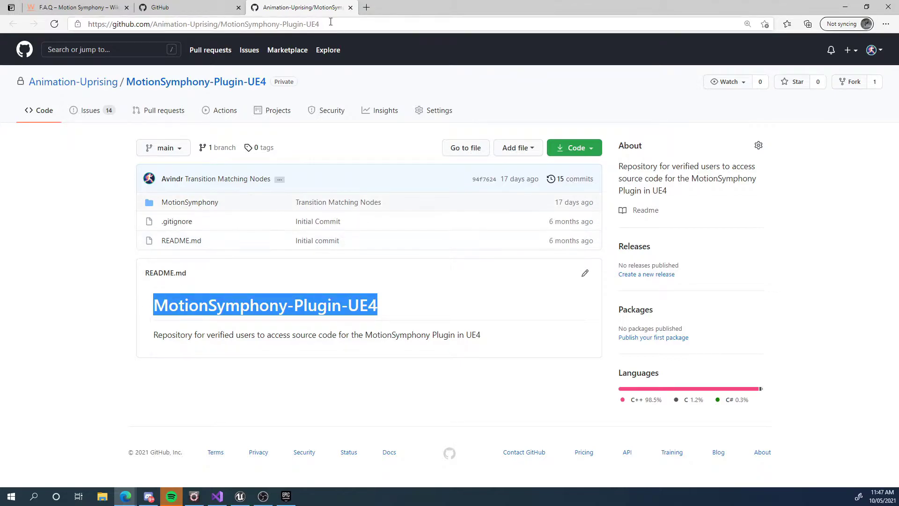
click(350, 7)
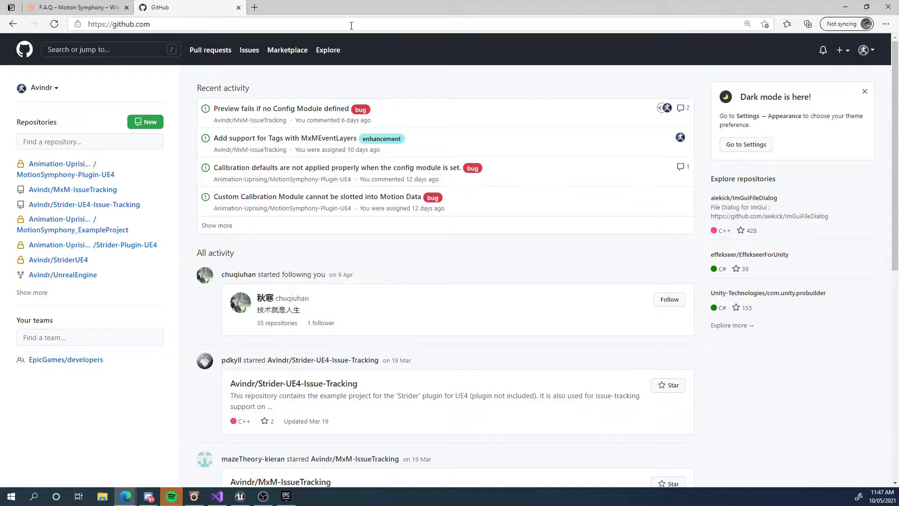
click(82, 8)
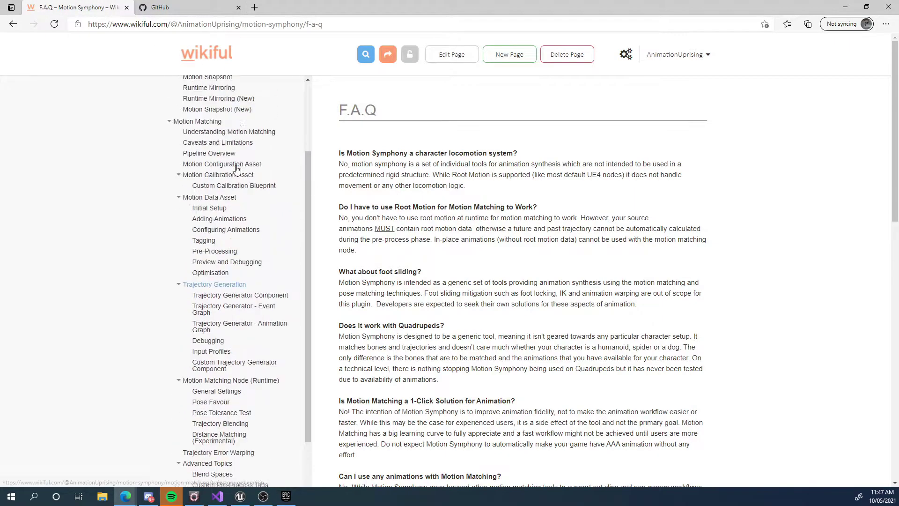
scroll(237, 170, up, 2)
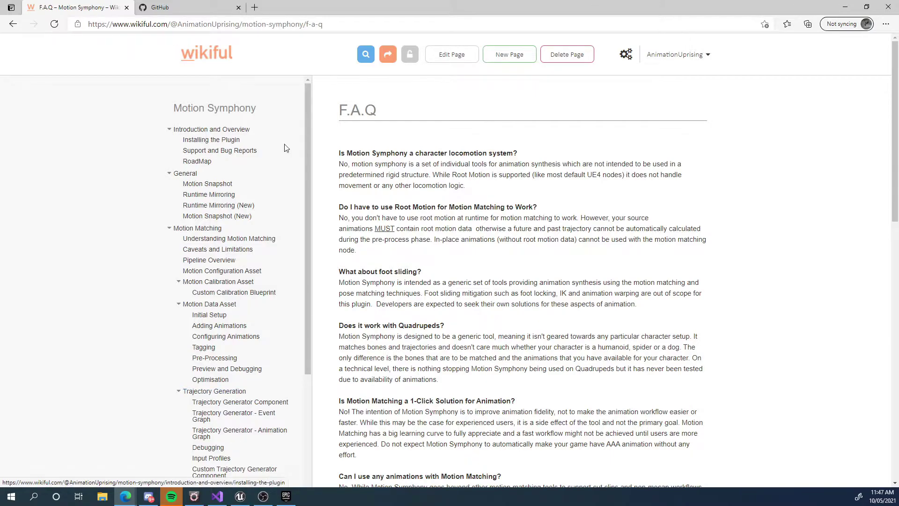
Switch to the Epic Games Launcher, open the Unreal Engine library and search the vault for Strider.
click(846, 7)
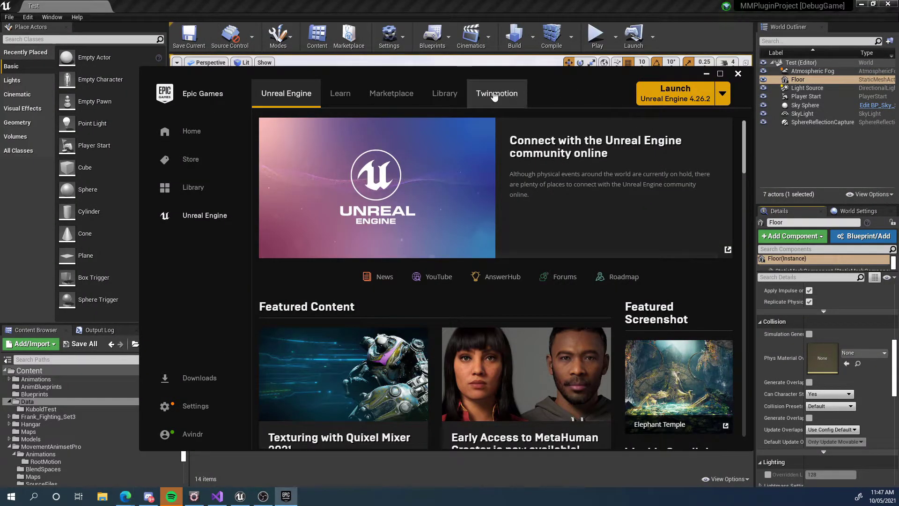
click(446, 94)
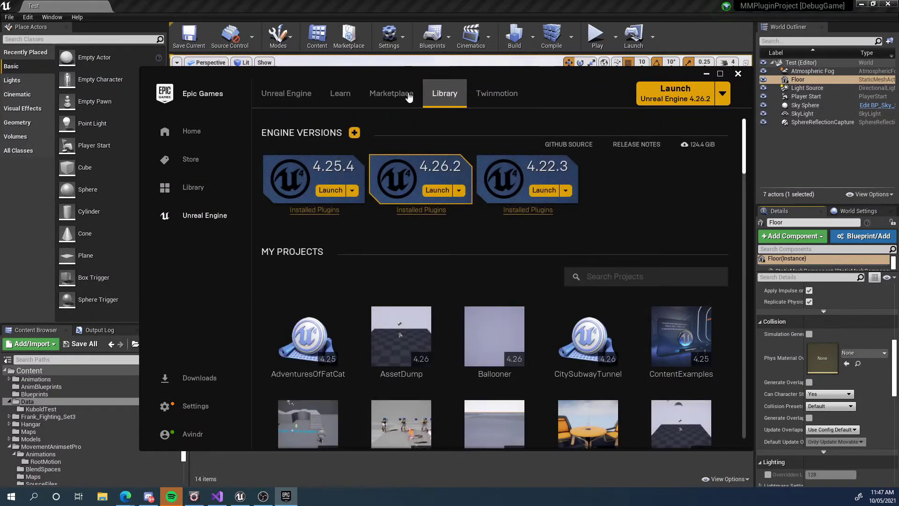
scroll(636, 206, down, 1)
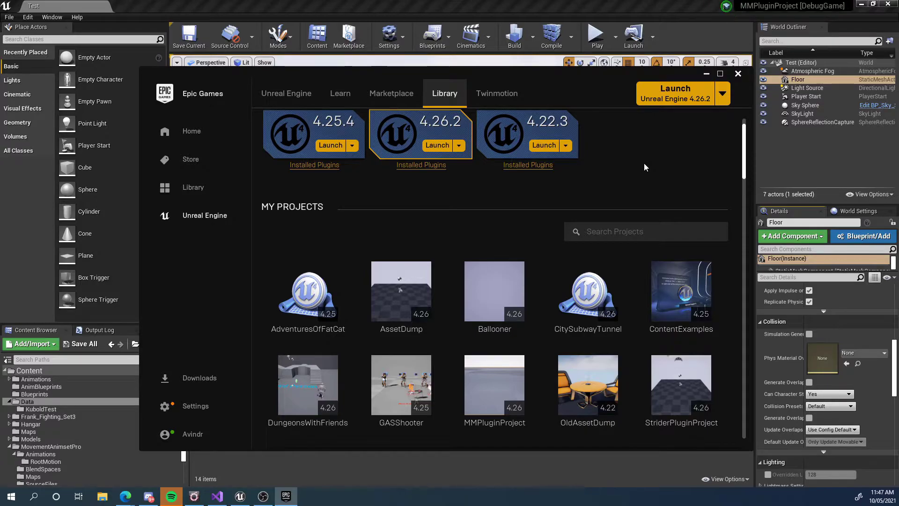
drag(744, 143, 735, 176)
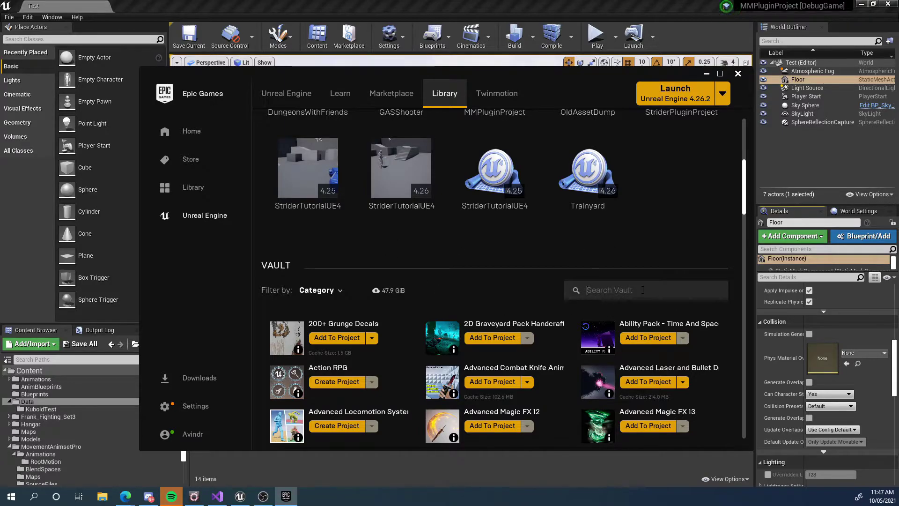
text(Strider)
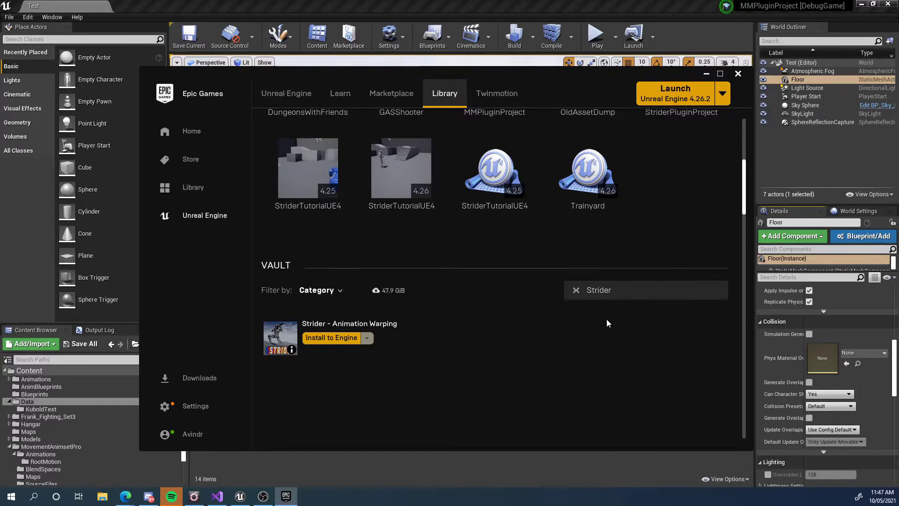
click(622, 290)
key(ctrl+a)
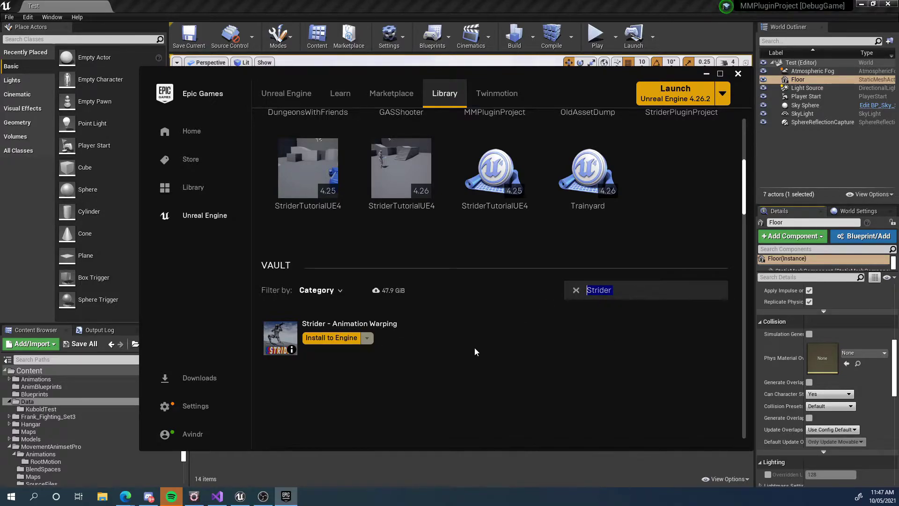
key(End)
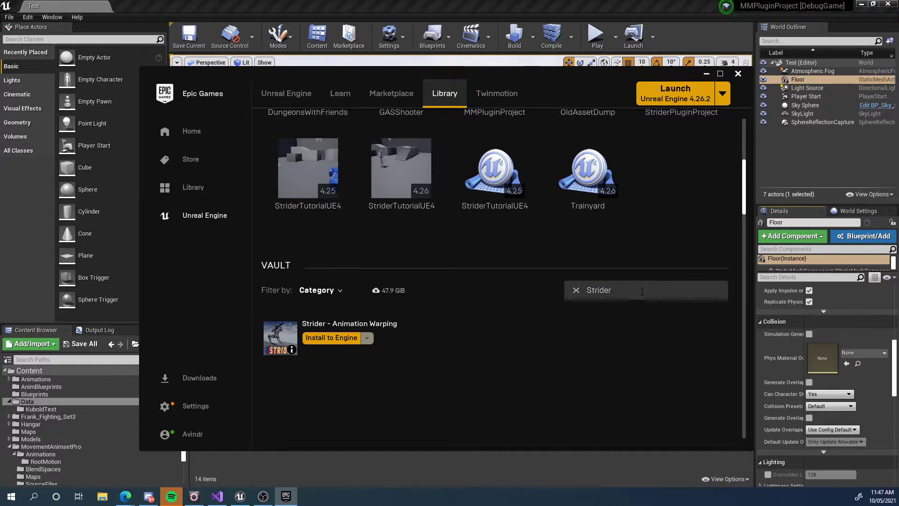
View the engine slot choices for installing Strider - Animation Warping, pick 4.25, cancel the installation and close the launcher.
click(352, 340)
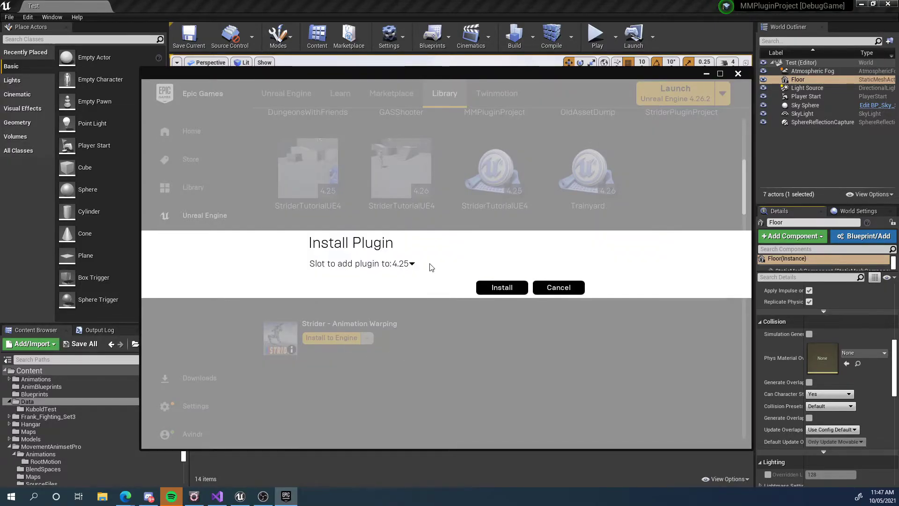
click(411, 264)
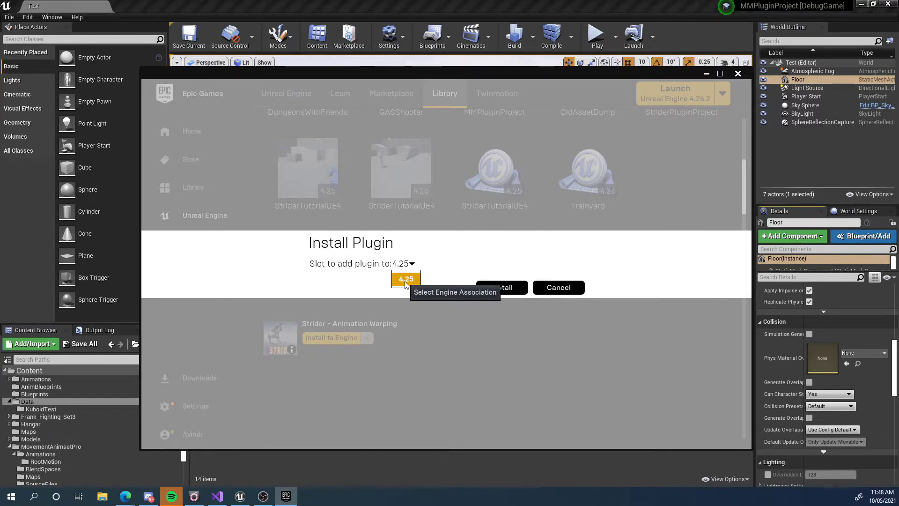
click(405, 281)
click(560, 286)
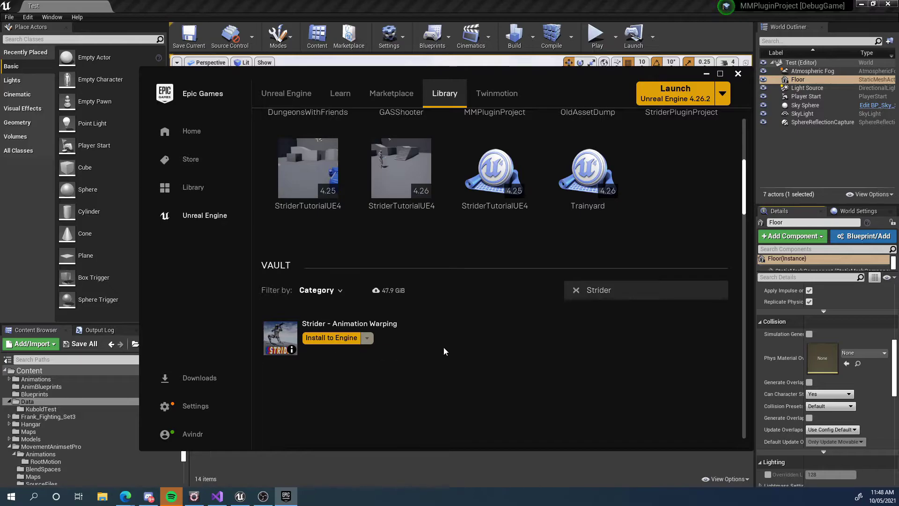
scroll(446, 347, up, 10)
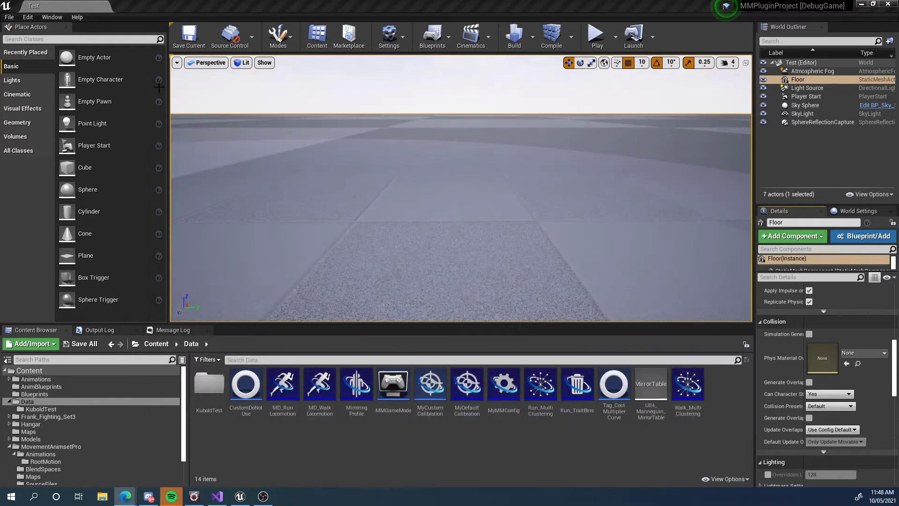
click(739, 73)
Open the Unreal Editor's plugin browser and search it for MotionSym.
click(28, 16)
click(42, 160)
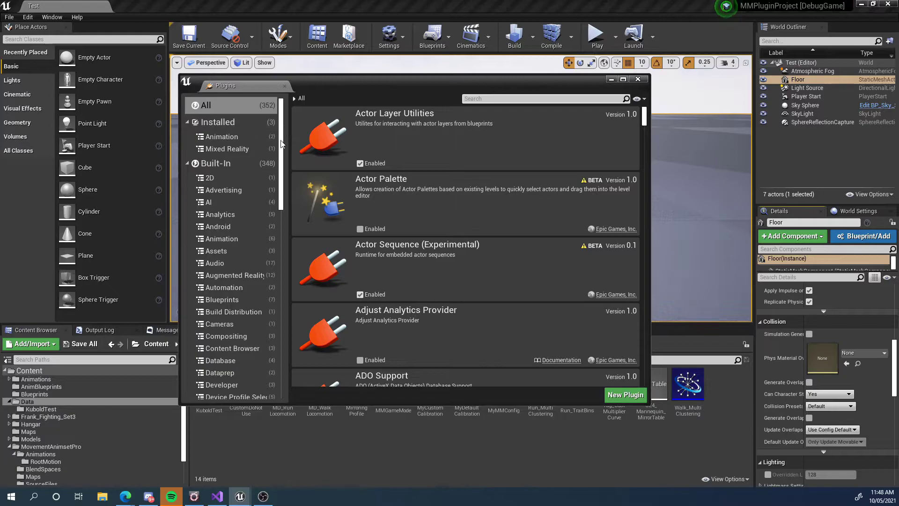
click(493, 98)
text(MotionSym)
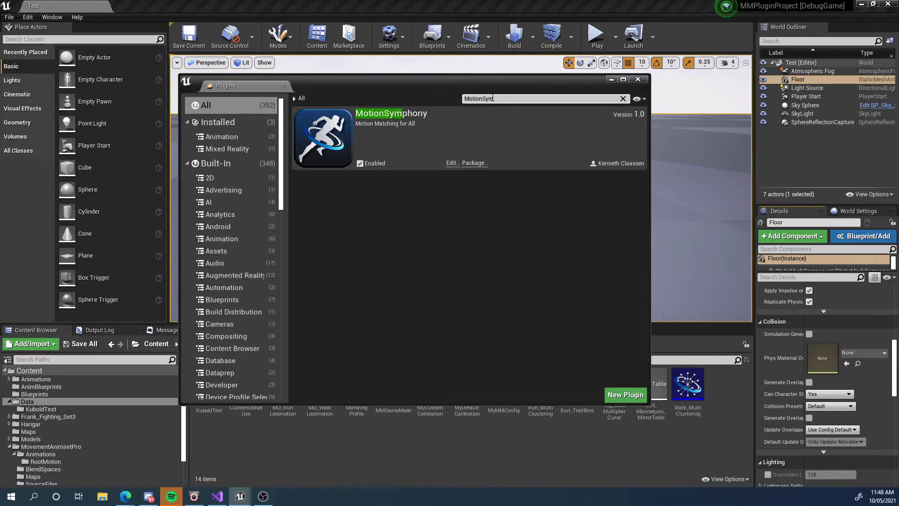
Clear the plugin search and list the installed plugins in the Animation category.
key(BackSpace)
key(BackSpace)
key(BackSpace)
key(BackSpace)
key(BackSpace)
key(BackSpace)
key(BackSpace)
key(BackSpace)
key(BackSpace)
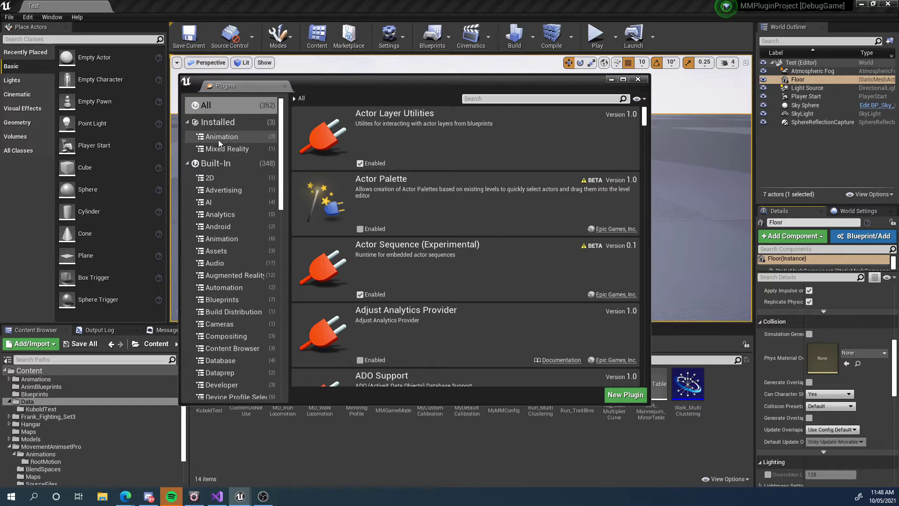
click(239, 137)
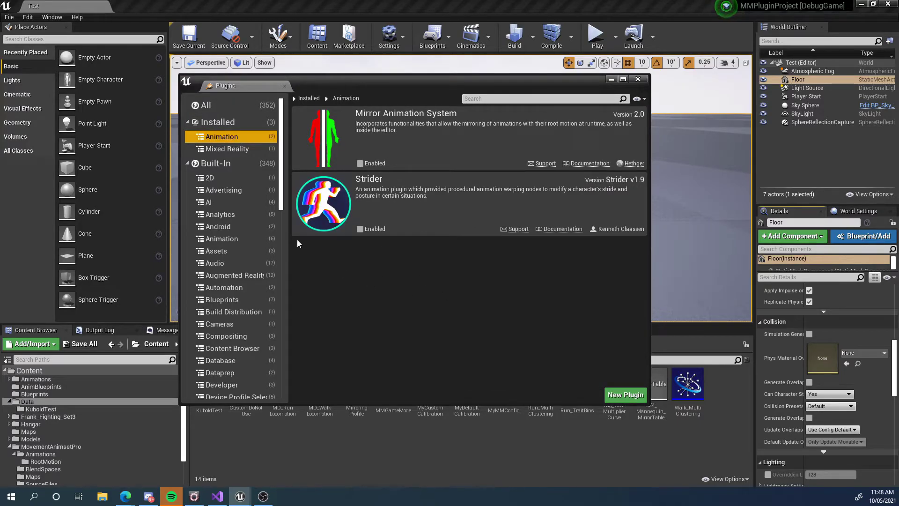
List the project's Animation plugins, disable and re-enable MotionSymphony, and close the plugin browser.
drag(282, 152, 281, 338)
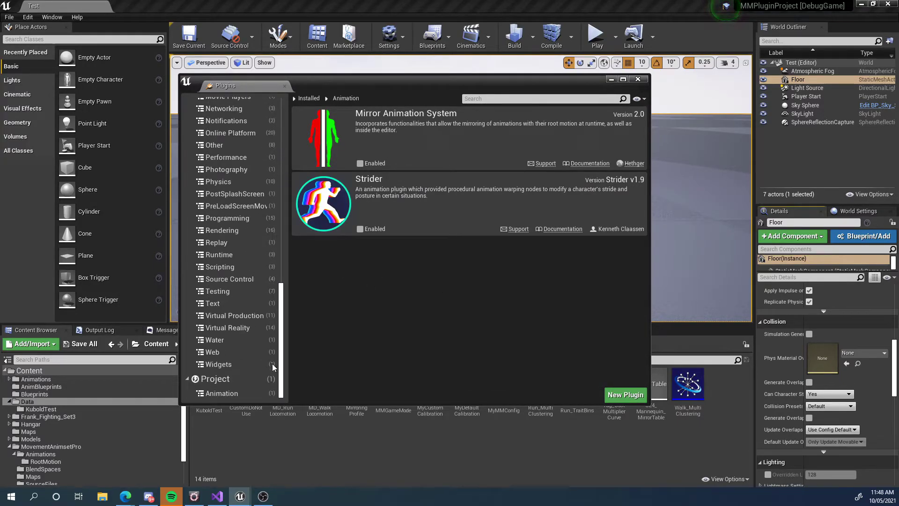
click(226, 398)
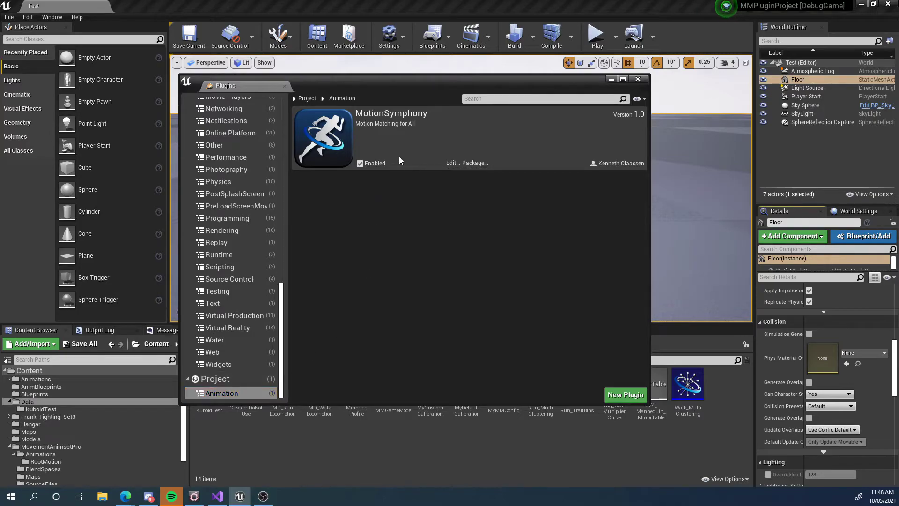
click(360, 163)
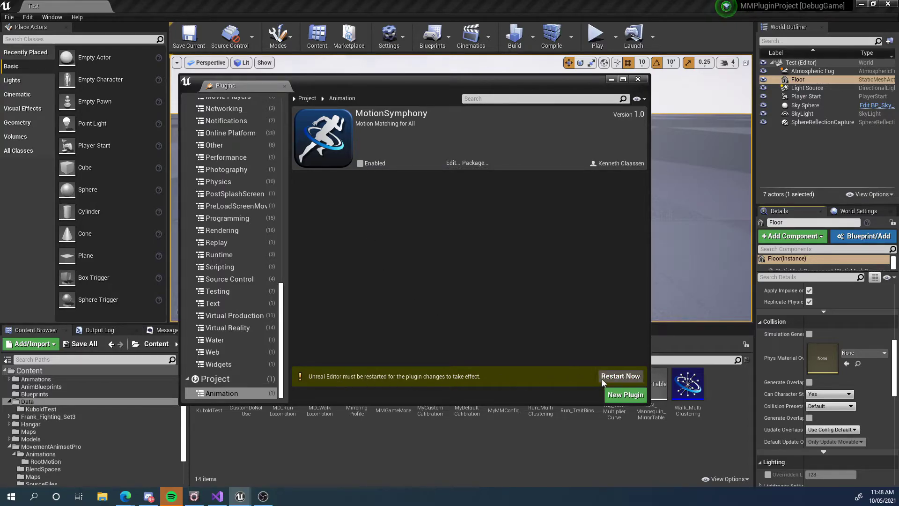
click(359, 163)
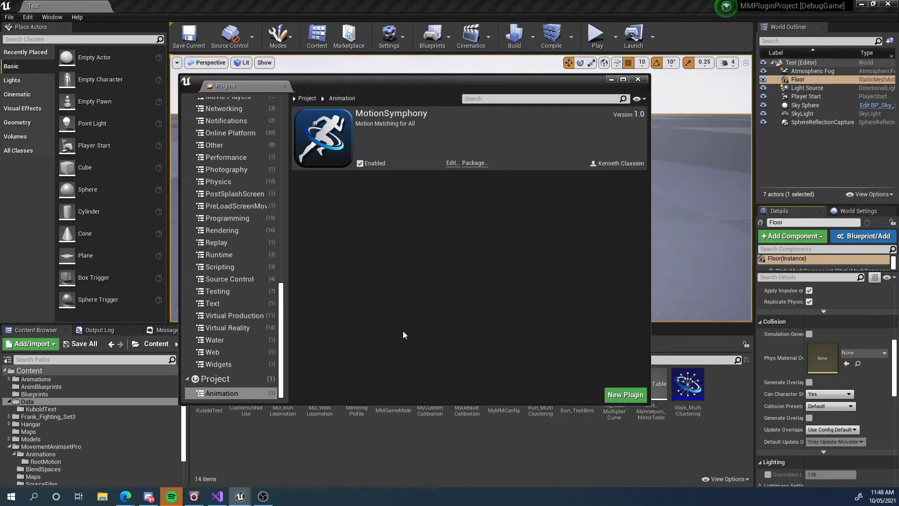
click(638, 79)
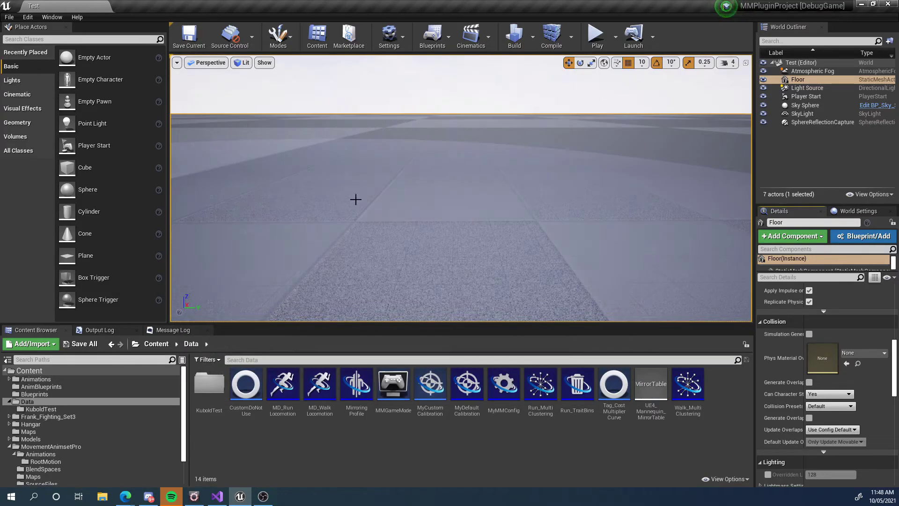
Switch to File Explorer, open the MotionSymphony project's Plugins folder and inspect the MotionSymphony plugin folder inside it.
click(102, 497)
drag(509, 100, 403, 89)
click(233, 222)
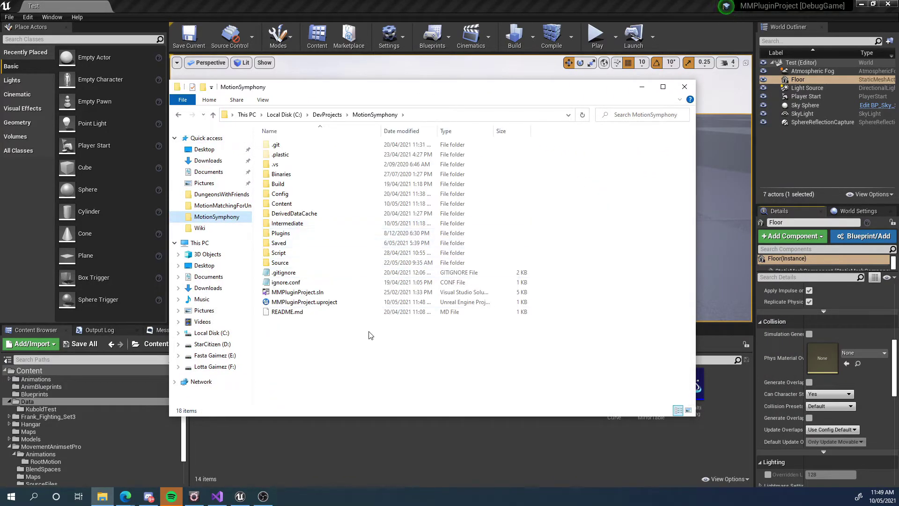
click(292, 234)
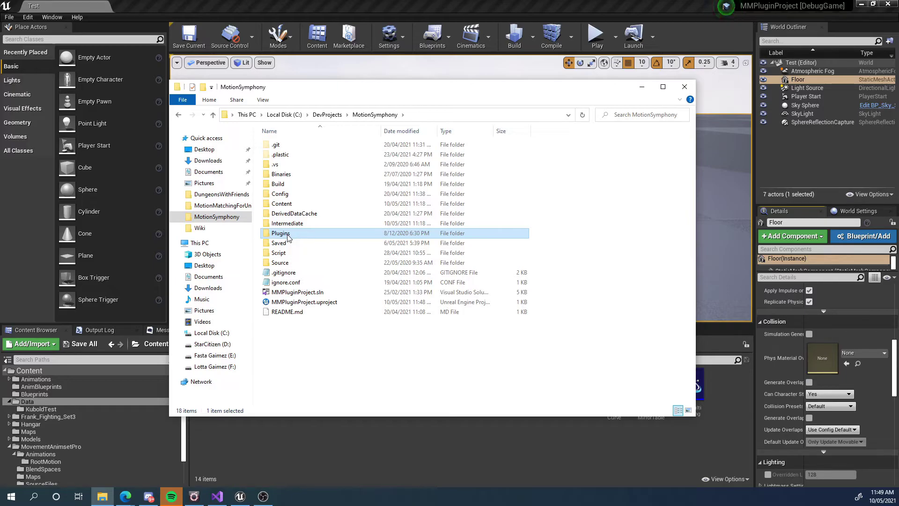
double_click(287, 234)
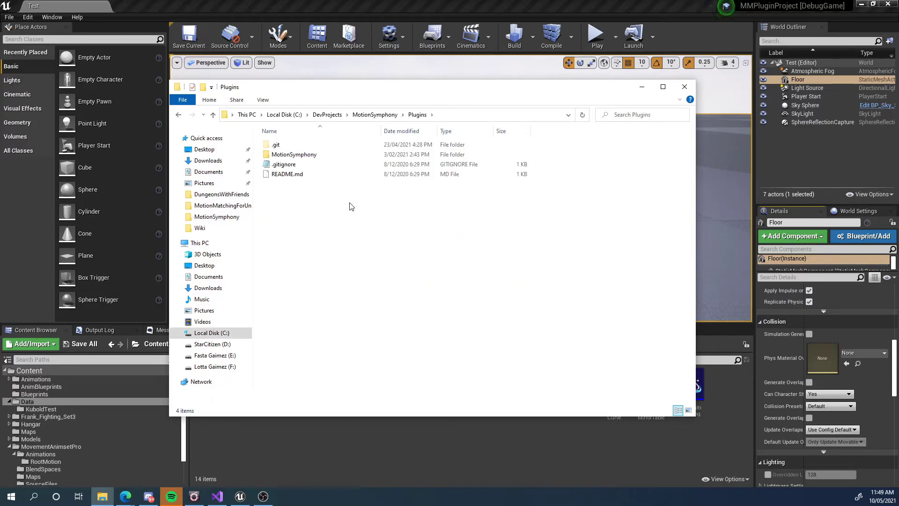
click(290, 159)
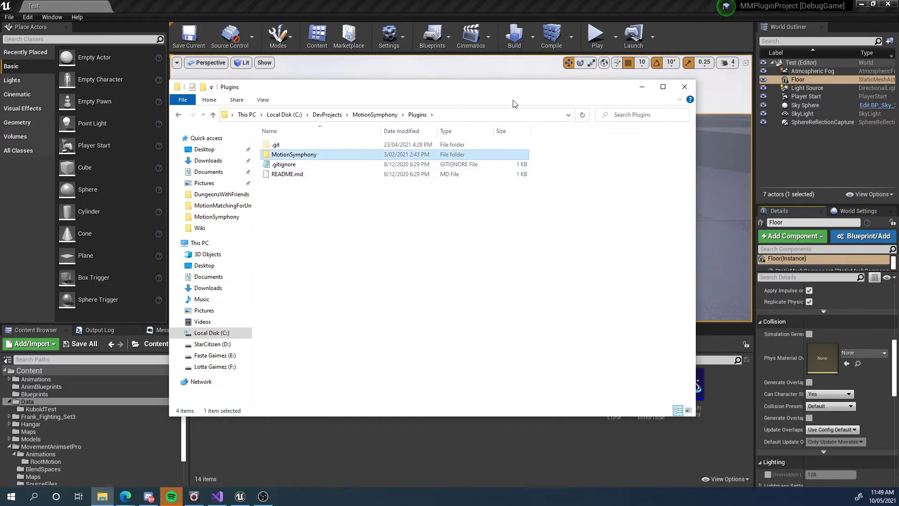
click(335, 229)
Generate Visual Studio project files from MMPluginProject.uproject in the MotionSymphony project folder, and select MMPluginProject.sln.
click(375, 115)
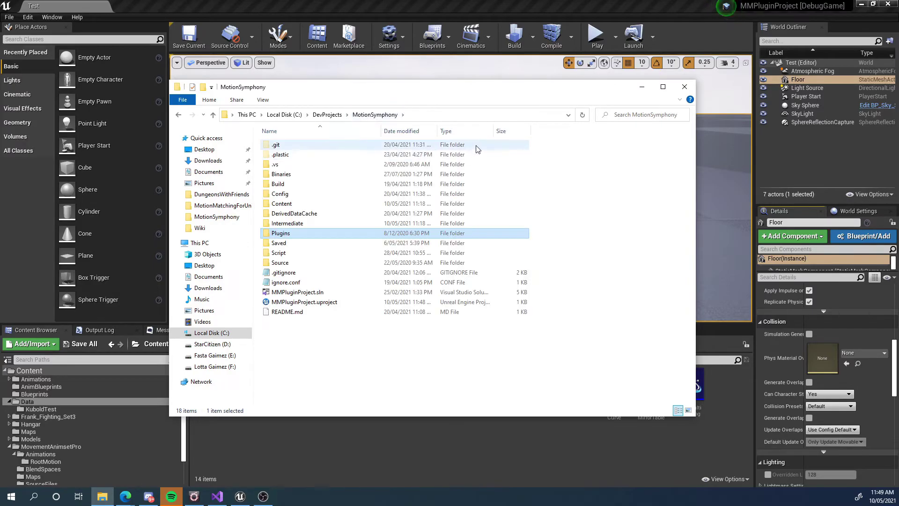
click(323, 302)
right_click(292, 302)
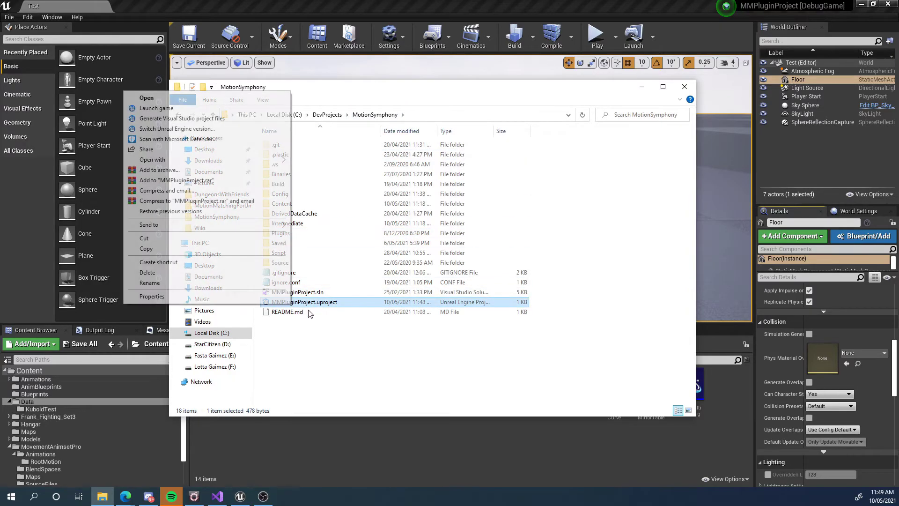
click(190, 120)
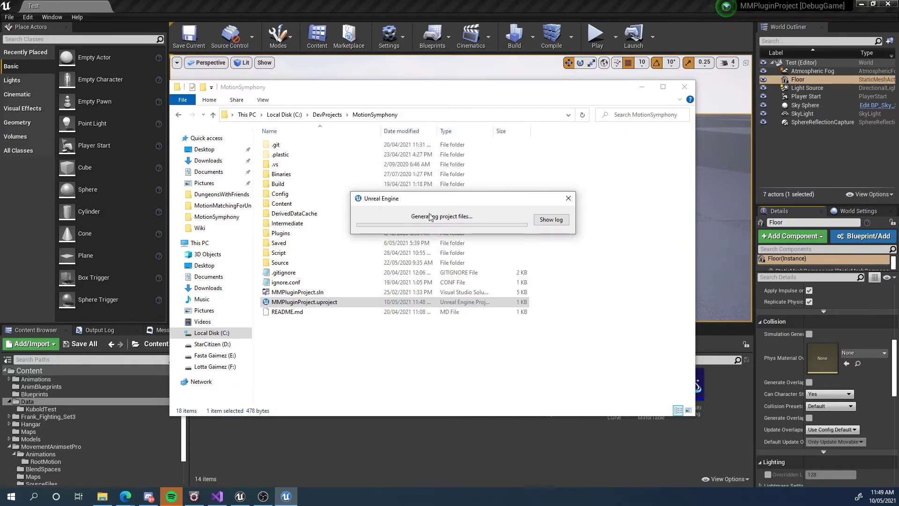
drag(466, 202, 650, 175)
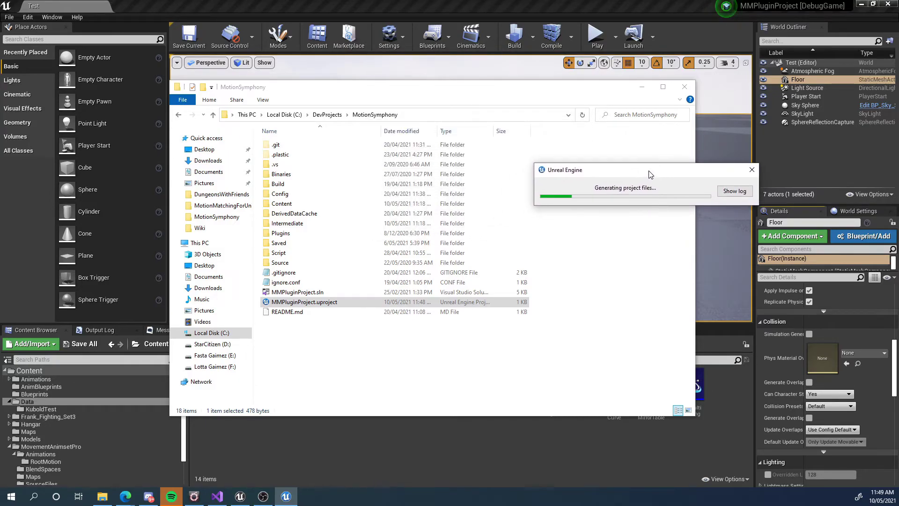
click(298, 294)
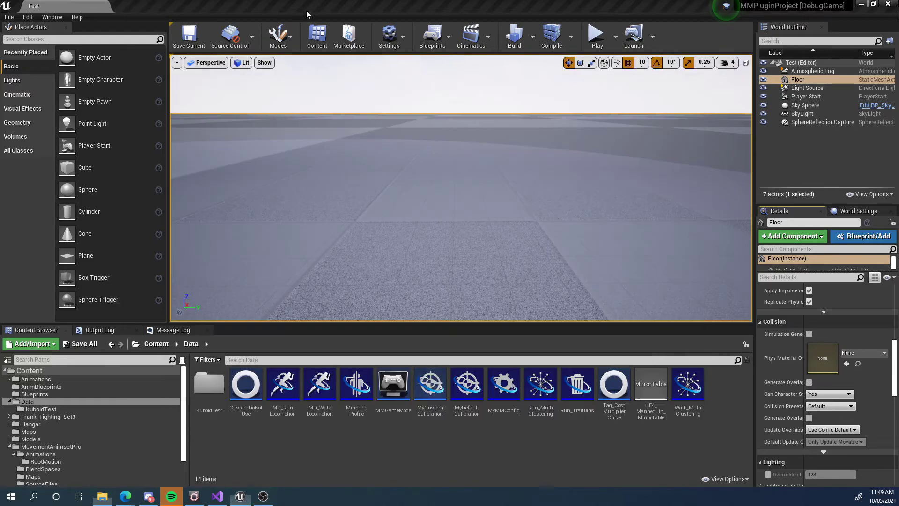
Return to the Unreal Editor, check MotionSymphony among the project's Animation plugins, and close the plugin browser.
click(307, 10)
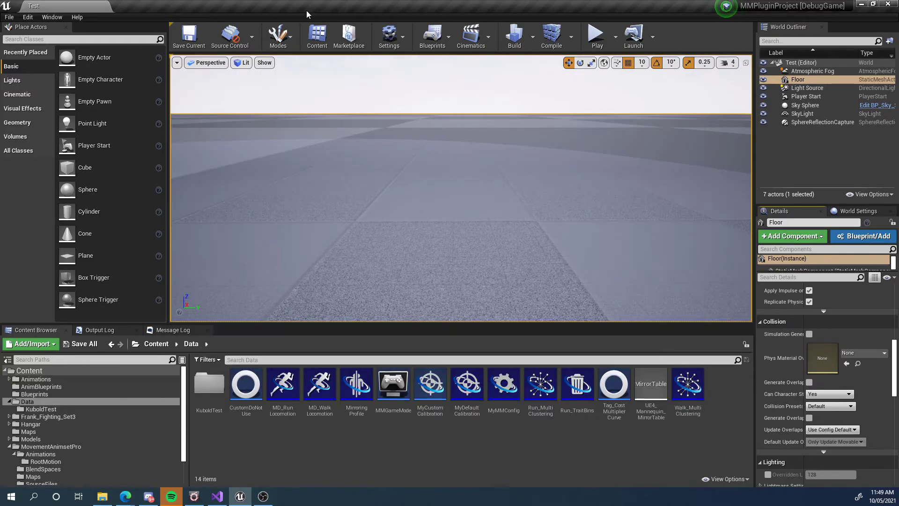
click(29, 18)
click(60, 164)
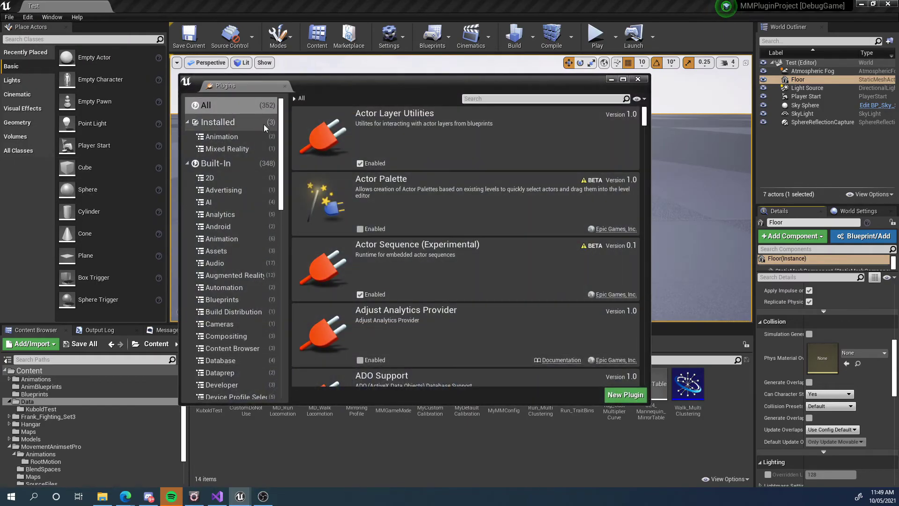
scroll(275, 139, down, 15)
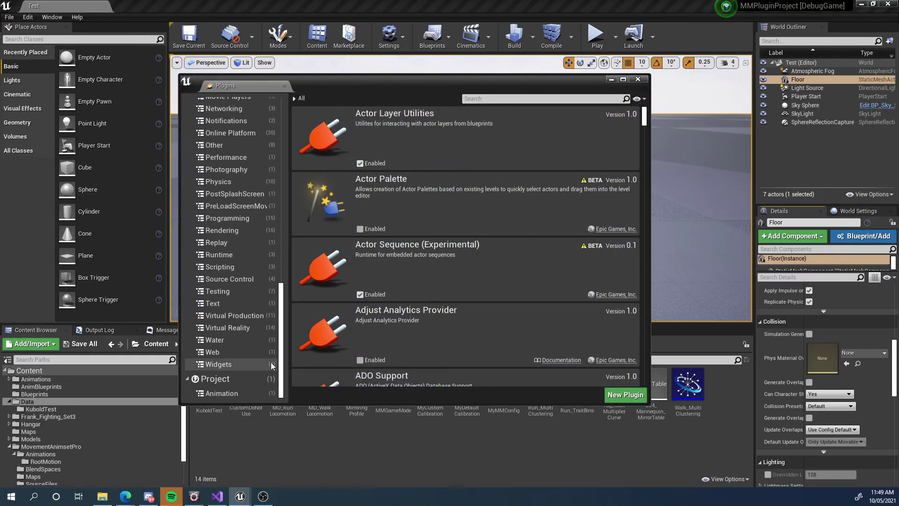
click(234, 392)
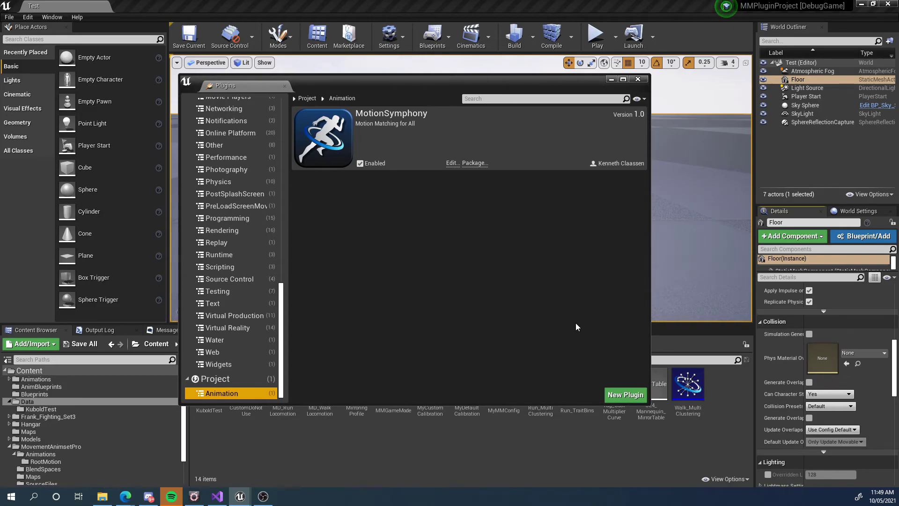
click(638, 78)
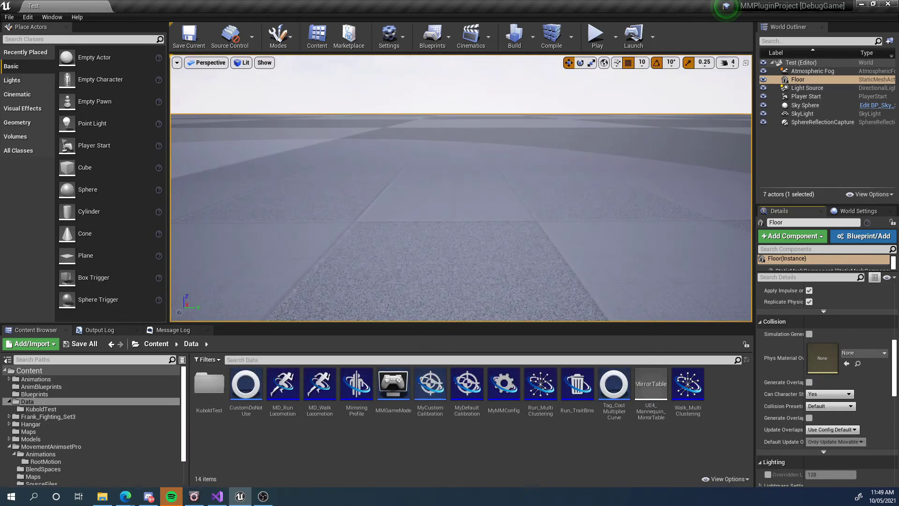
key(alt+Tab)
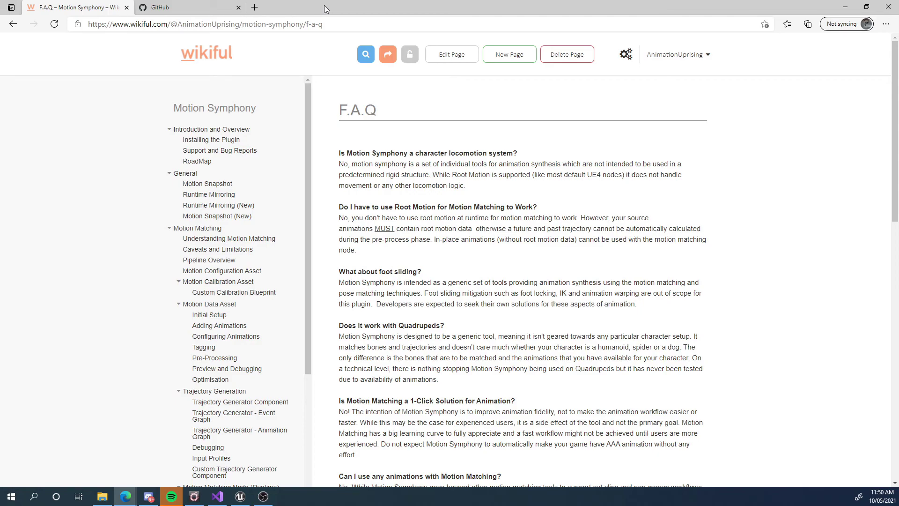
key(alt+Tab)
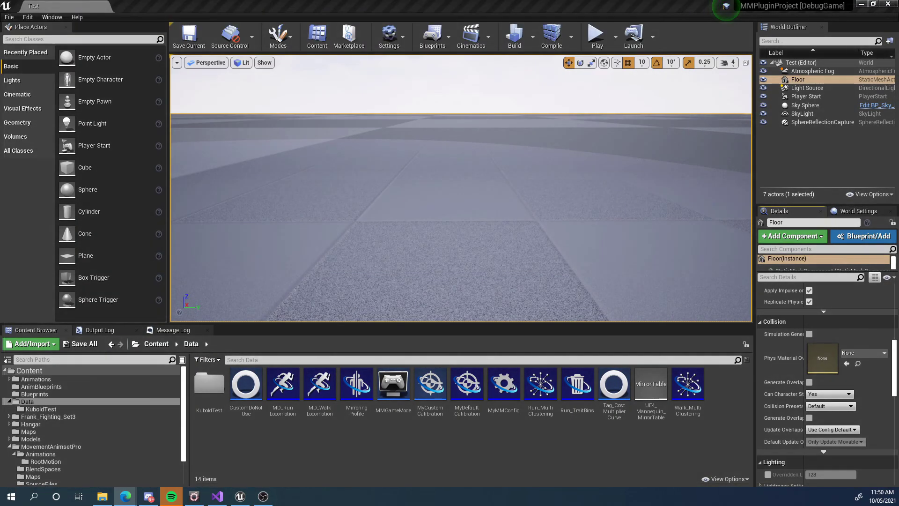